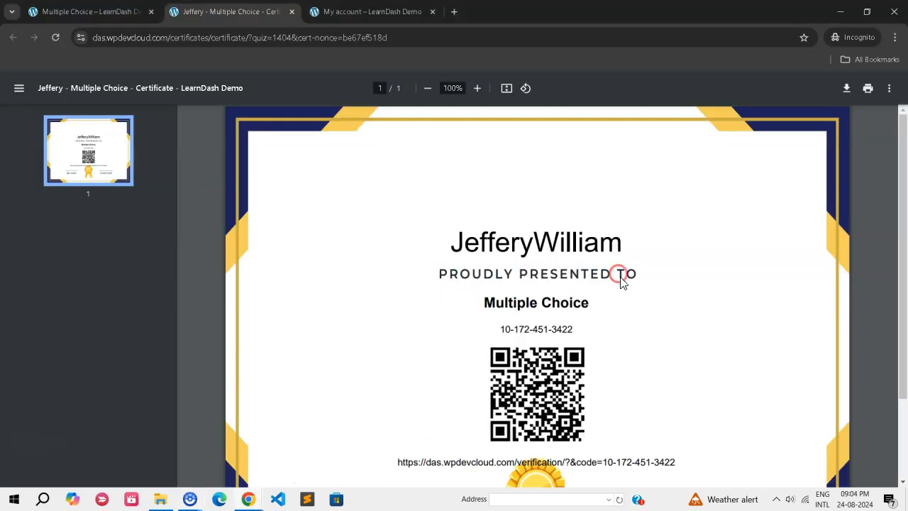
scroll(622, 283, "down", 3)
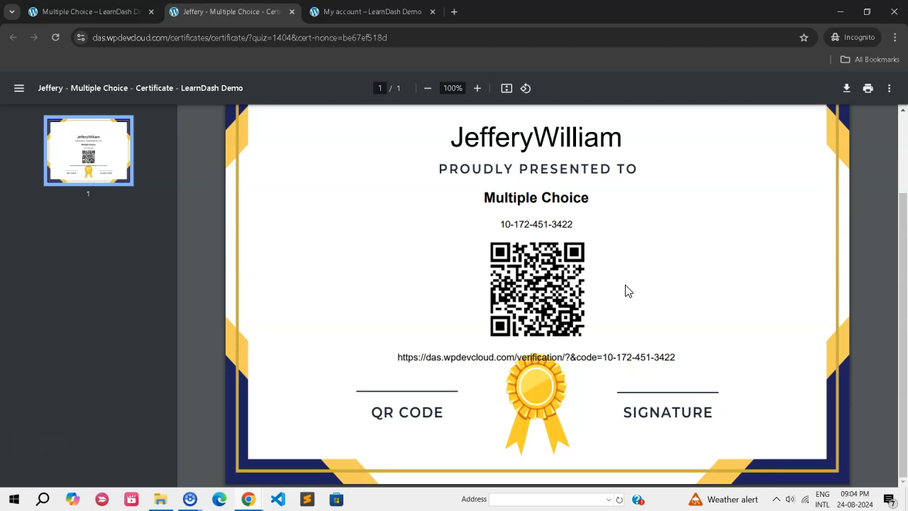
scroll(626, 291, "up", 3)
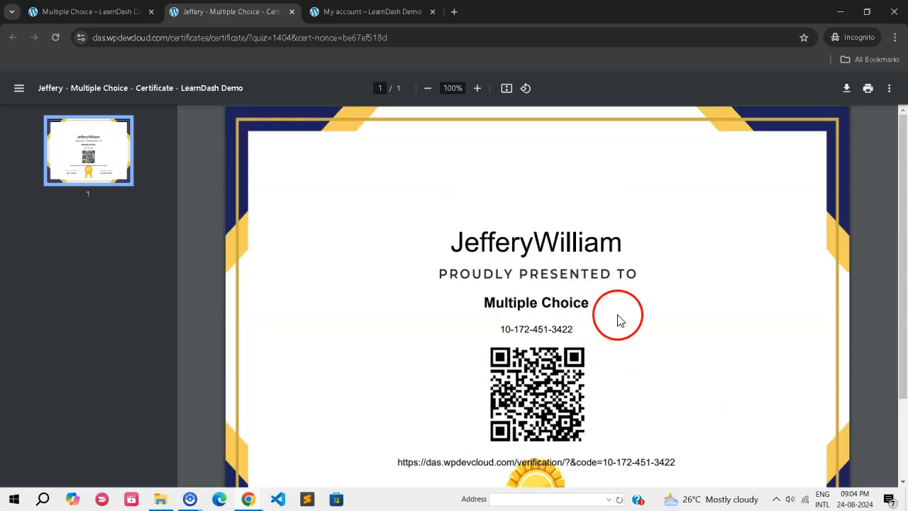
scroll(613, 301, "down", 3)
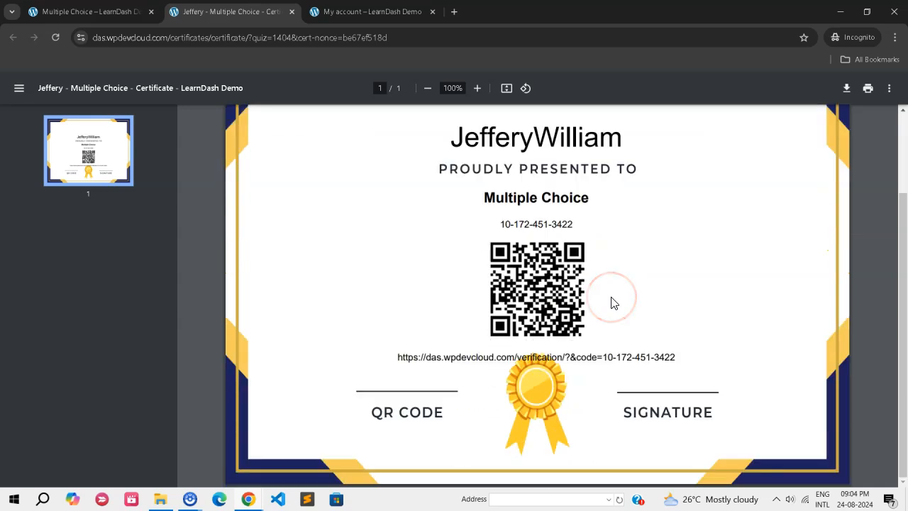
scroll(612, 298, "up", 3)
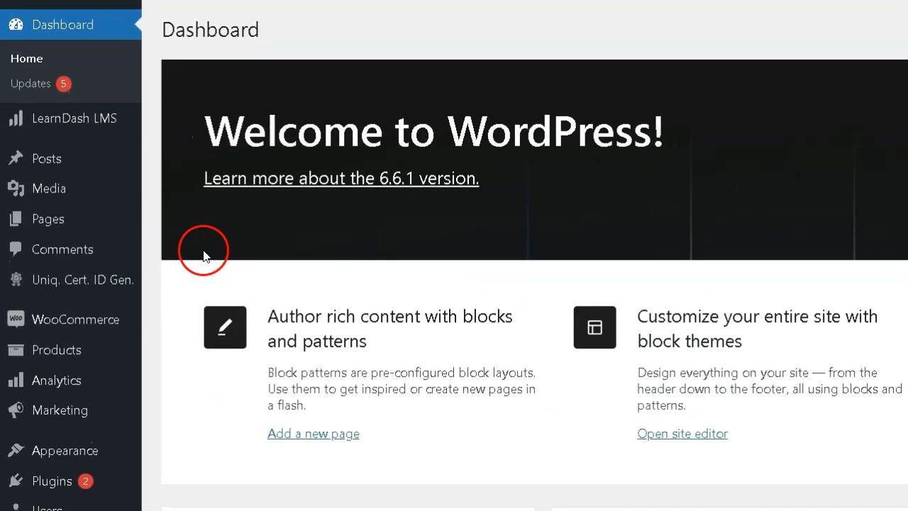
Go to the LearnDash LMS certificates list and start a new certificate.
mouse_move(51, 131)
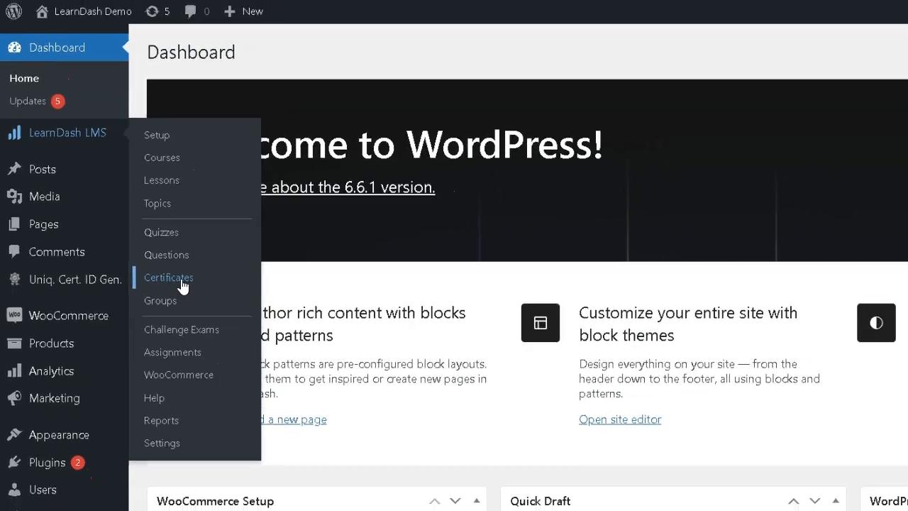
left_click(200, 284)
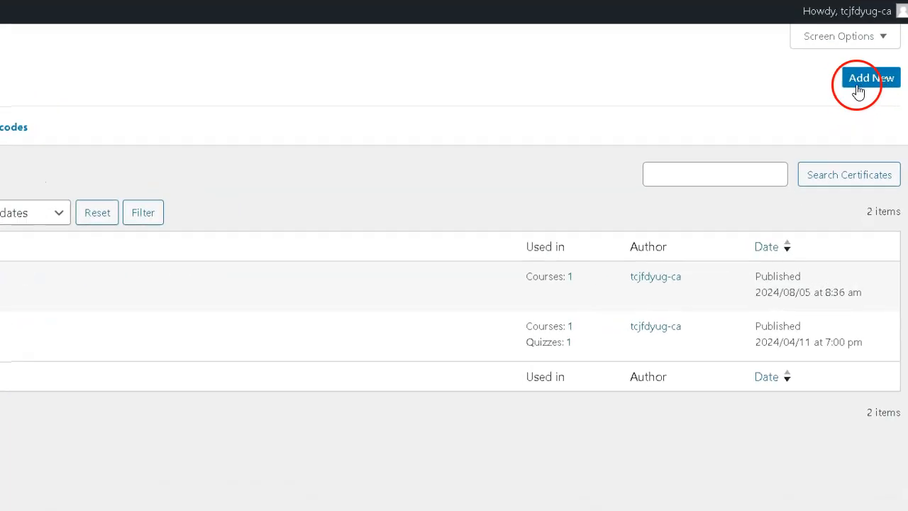
left_click(872, 79)
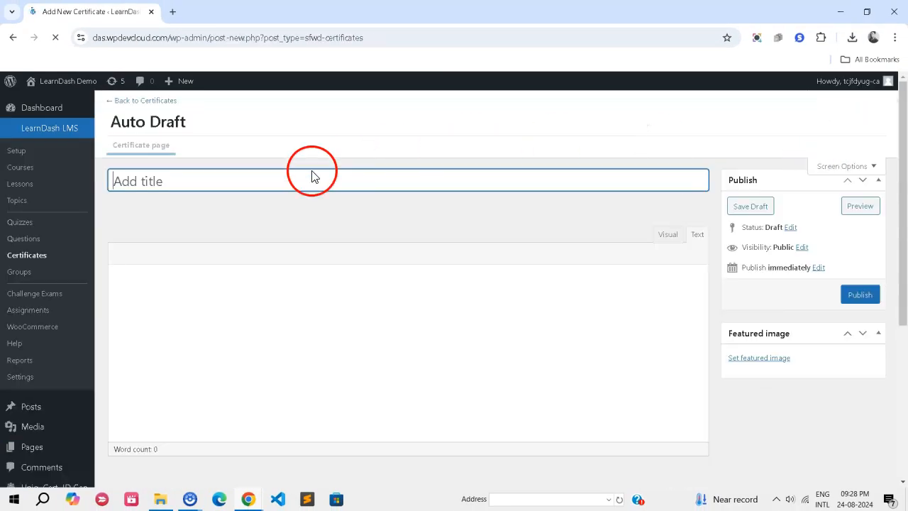
Title the new certificate "Certificate of Completion - HTML Course".
type("Certificate of Completion")
type("- HTML Course")
left_click_drag(113, 200, 352, 200)
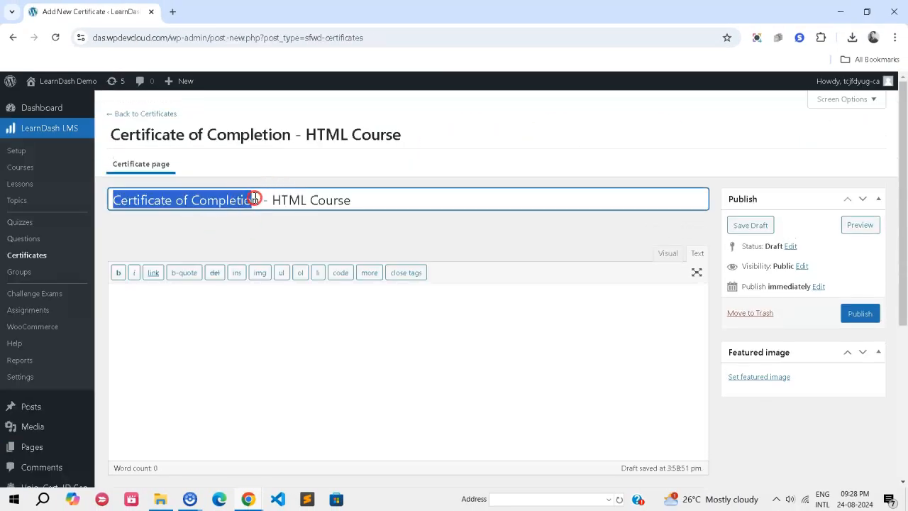
left_click(335, 226)
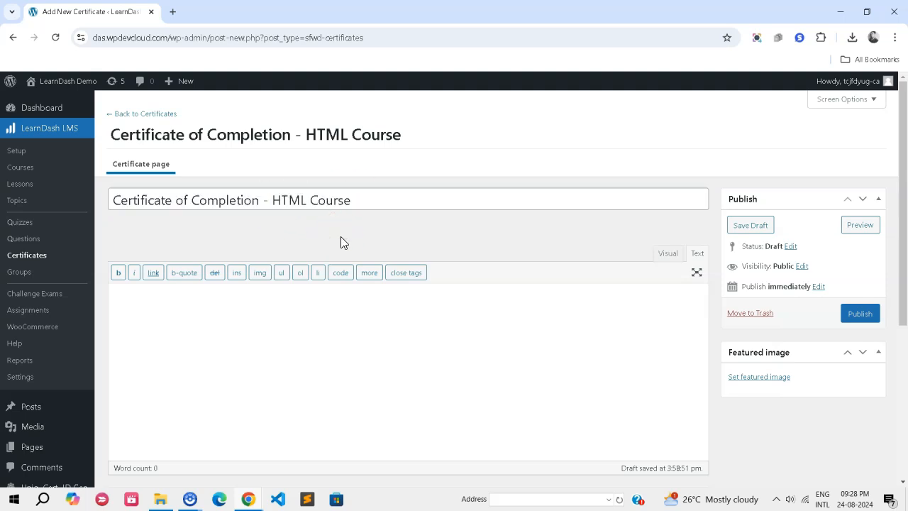
left_click(344, 224)
left_click(353, 236)
Examine the certificate body's fixed wording and its usermeta name, quiz_title and timestamp shortcodes line by line.
left_click(128, 300)
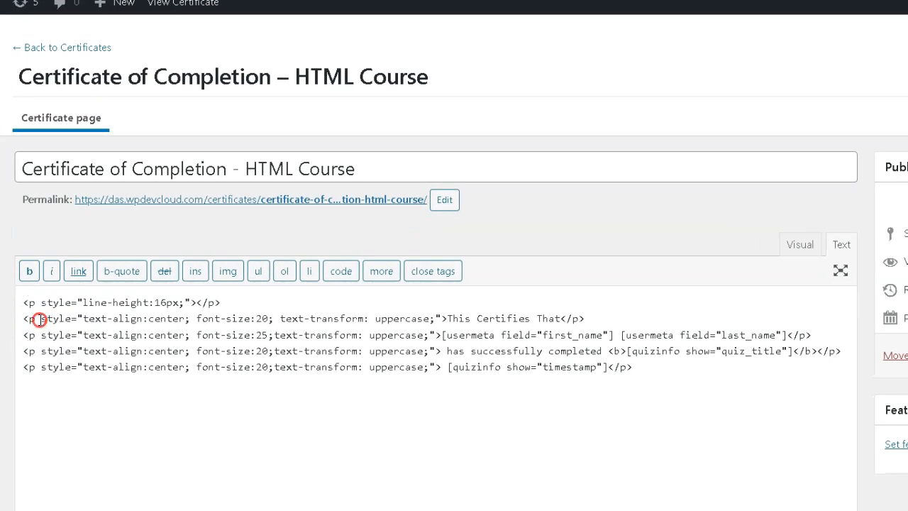
left_click_drag(39, 320, 531, 320)
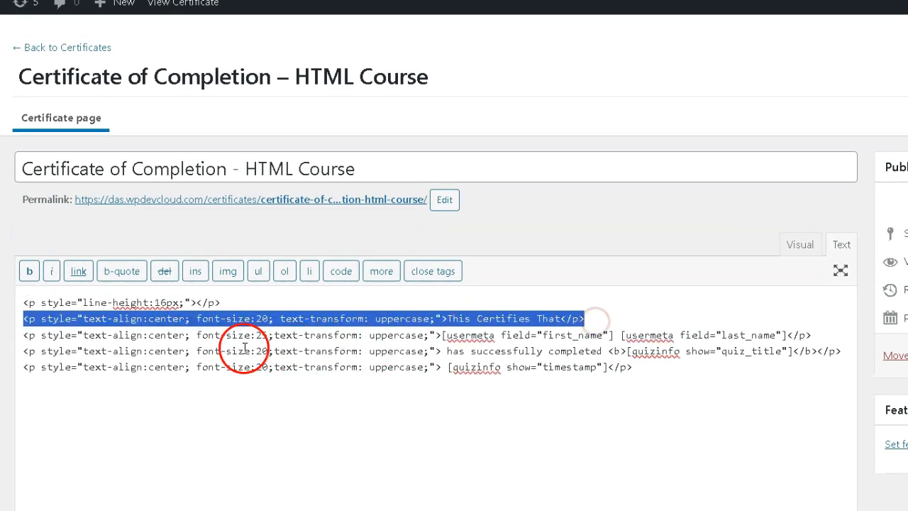
left_click(441, 316)
left_click_drag(448, 318, 544, 318)
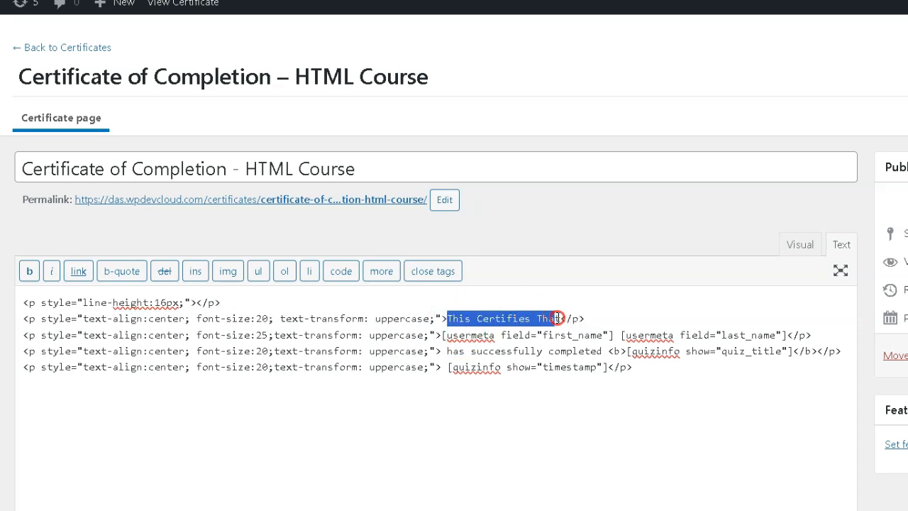
left_click_drag(442, 335, 773, 335)
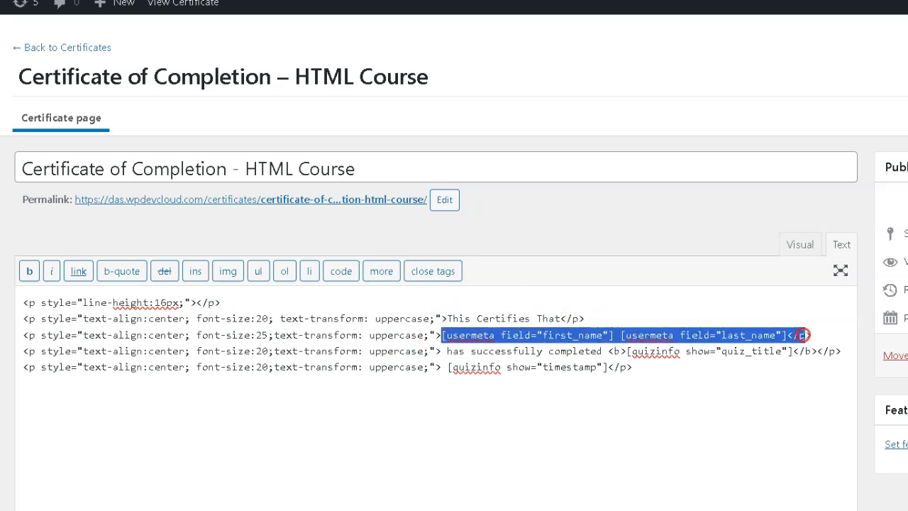
left_click_drag(447, 350, 742, 350)
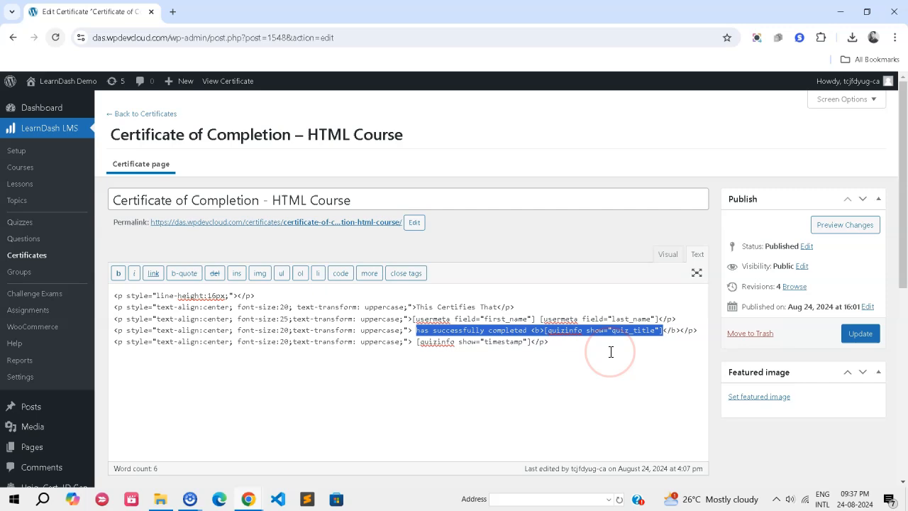
left_click_drag(413, 318, 605, 321)
left_click_drag(708, 368, 789, 367)
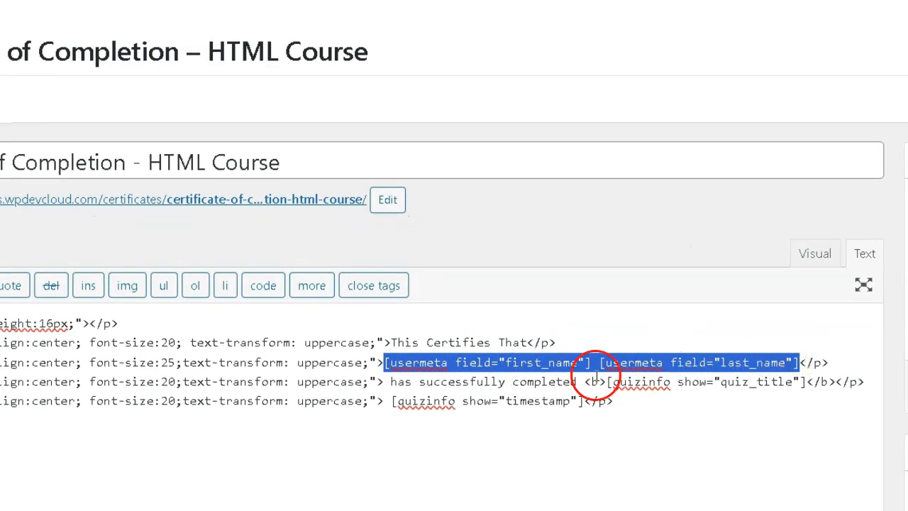
left_click_drag(608, 379, 821, 382)
left_click_drag(385, 401, 592, 401)
left_click(617, 476)
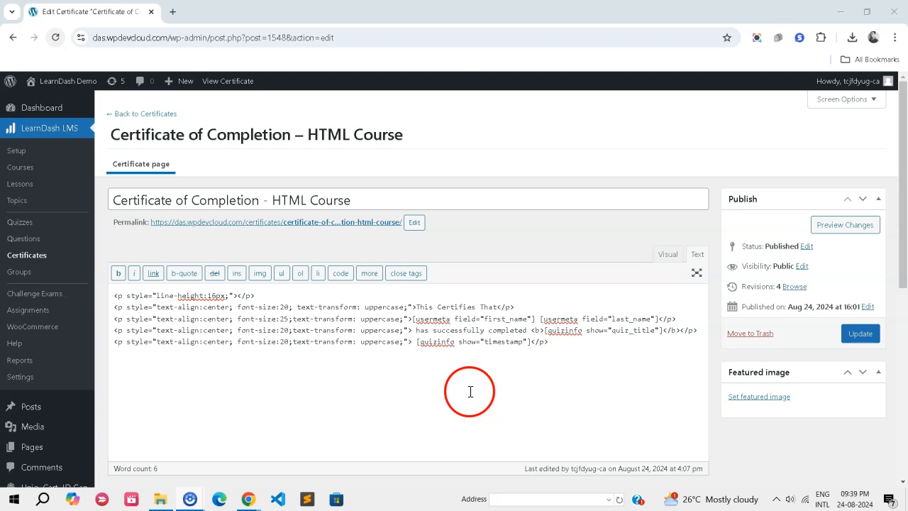
Upload pro.png from the recent downloads to the media library and set it as the certificate's featured image.
left_click(749, 397)
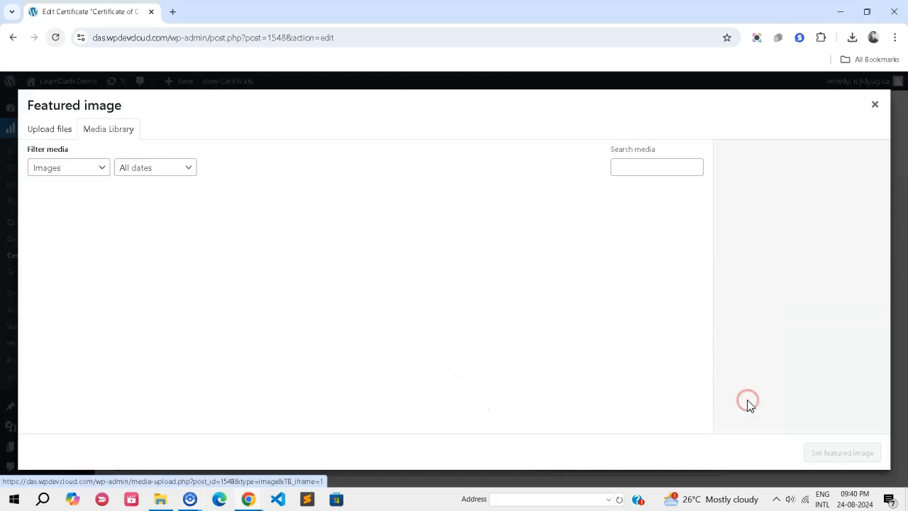
left_click(850, 44)
left_click_drag(786, 89, 324, 198)
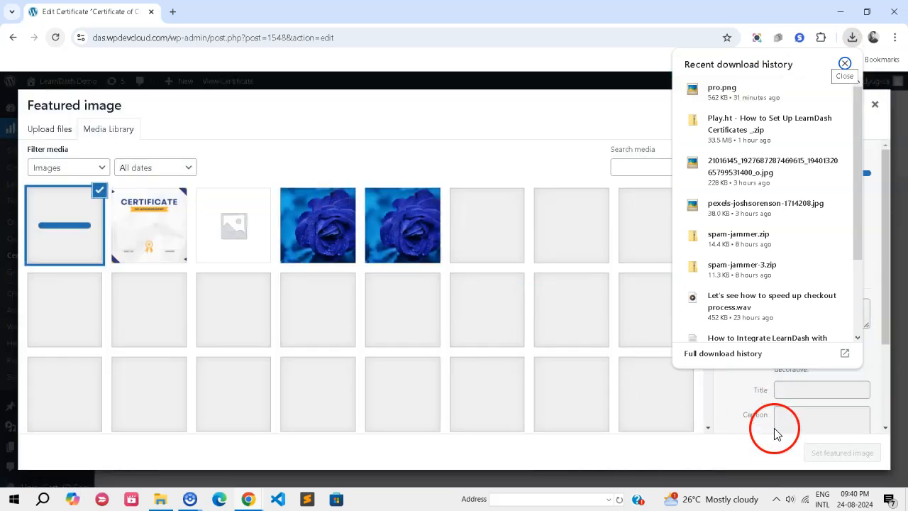
left_click(742, 453)
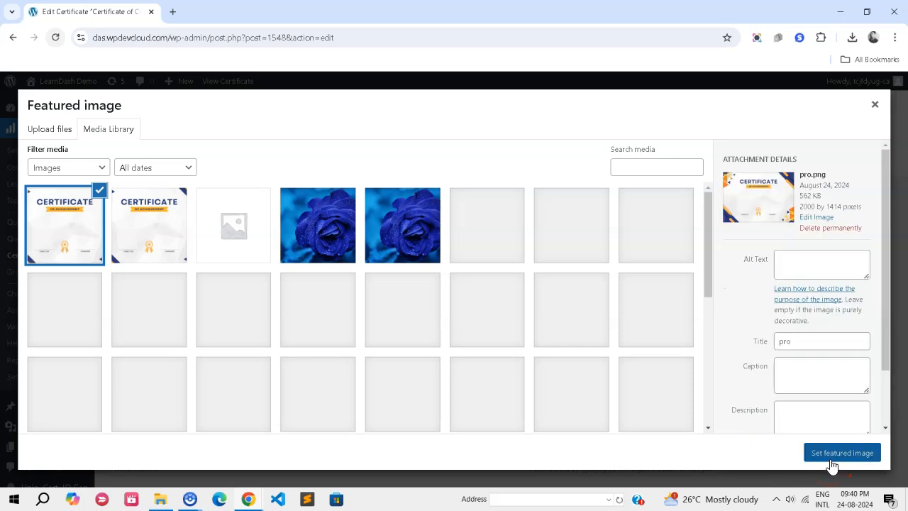
left_click(833, 454)
scroll(712, 385, "down", 3)
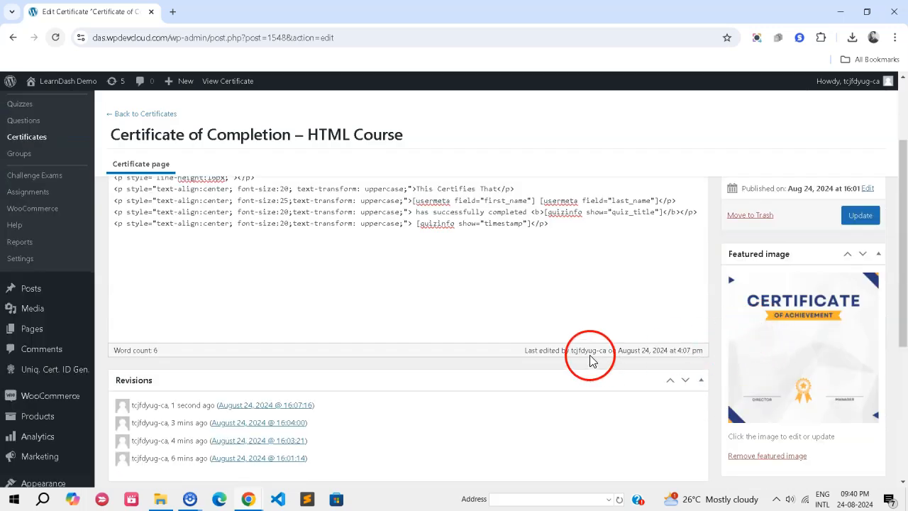
scroll(590, 354, "up", 3)
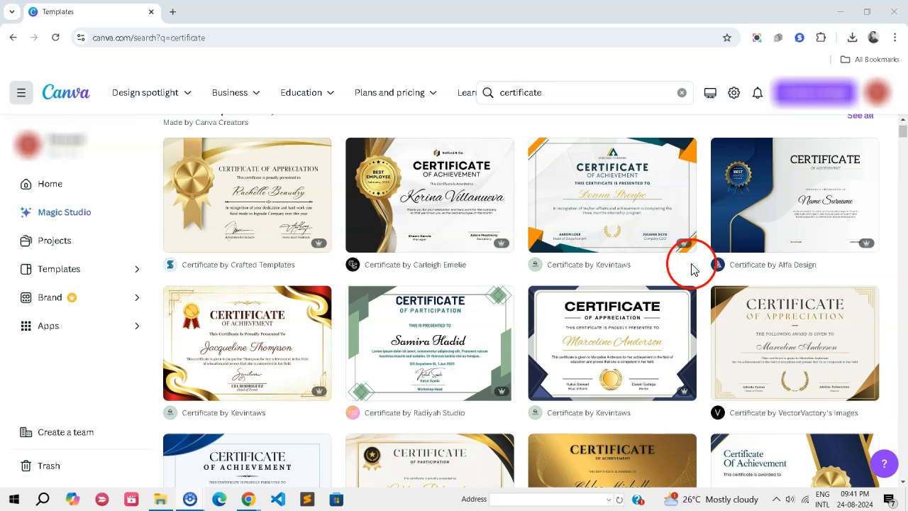
Browse Canva's certificate templates for possible background designs.
scroll(666, 284, "down", 5)
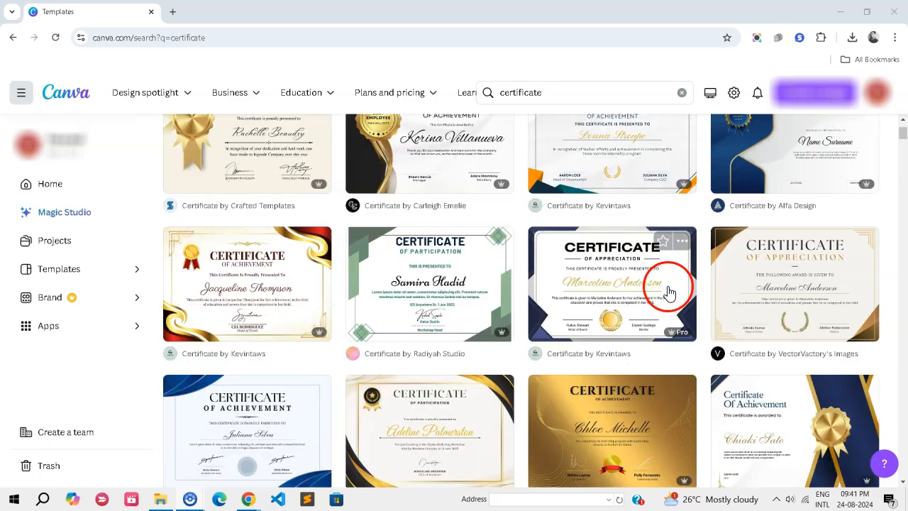
scroll(652, 293, "down", 7)
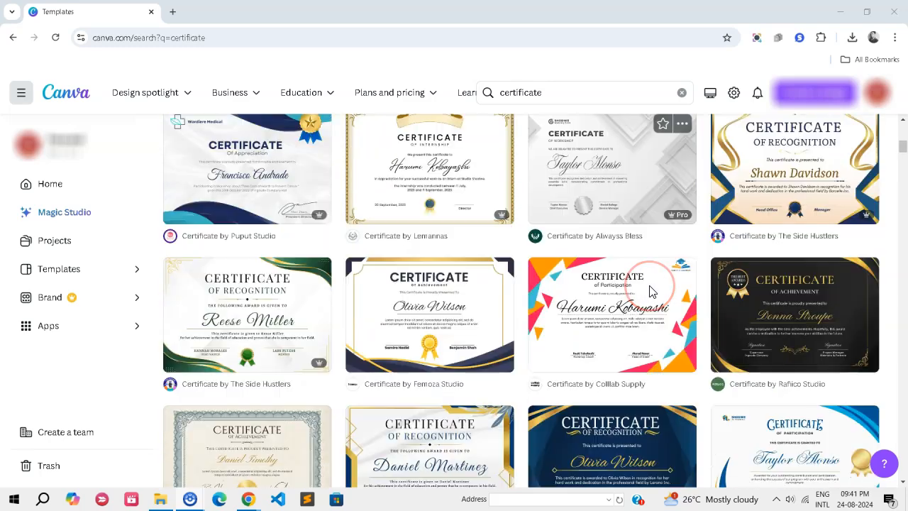
scroll(651, 291, "down", 6)
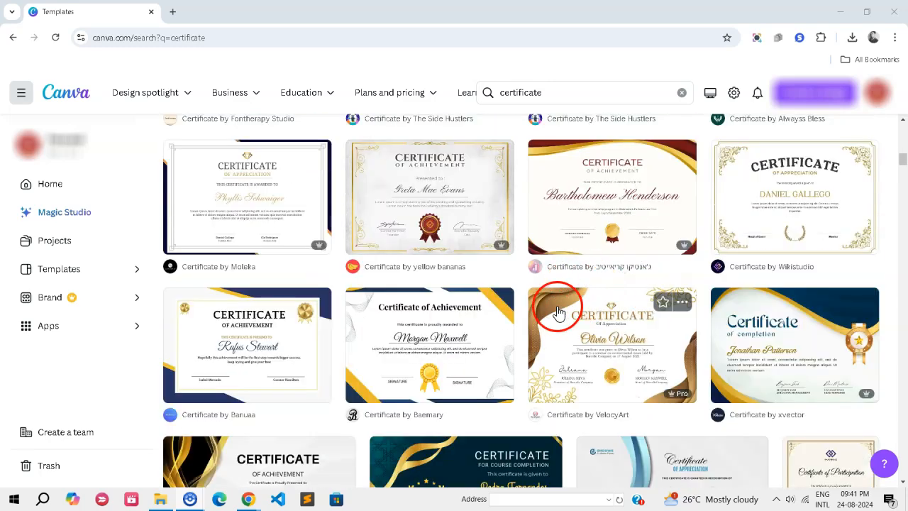
scroll(555, 297, "down", 3)
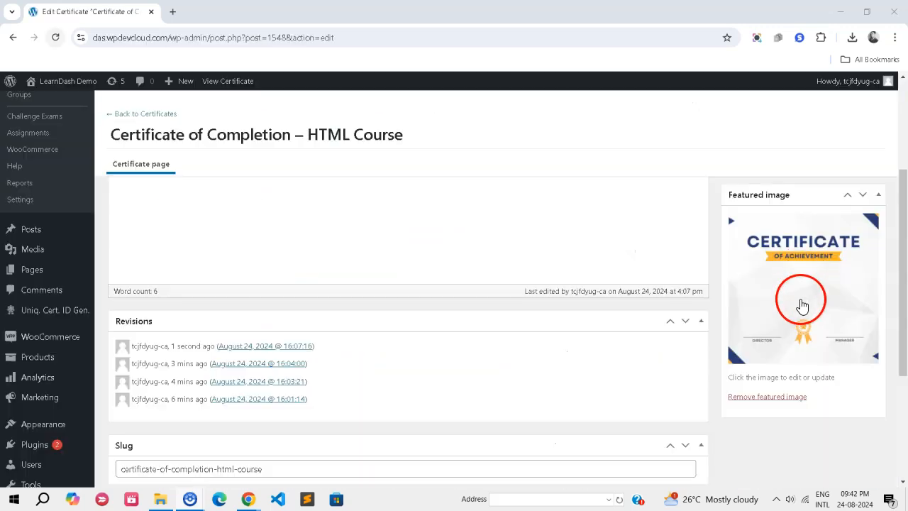
Review the text-align:center styles in the certificate's HTML, along with the completion wording and the name, quiz title and timestamp shortcodes.
scroll(253, 324, "up", 3)
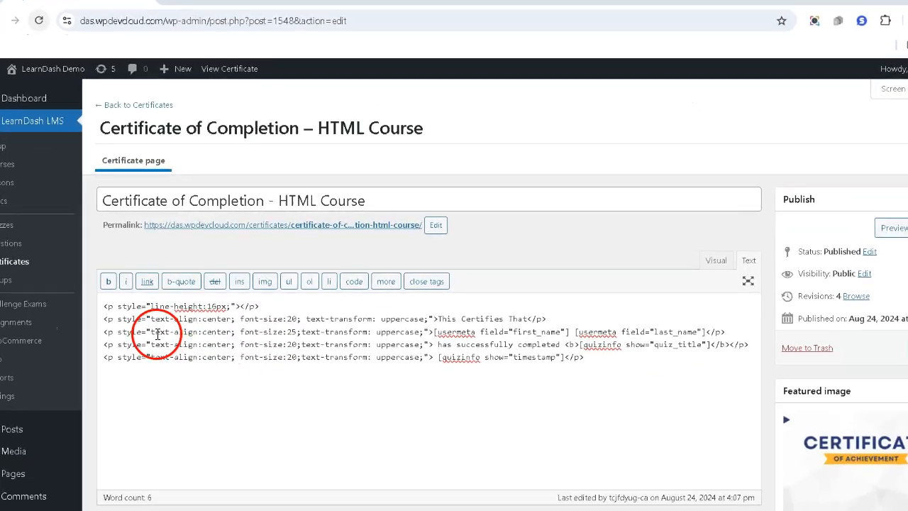
left_click_drag(152, 331, 215, 344)
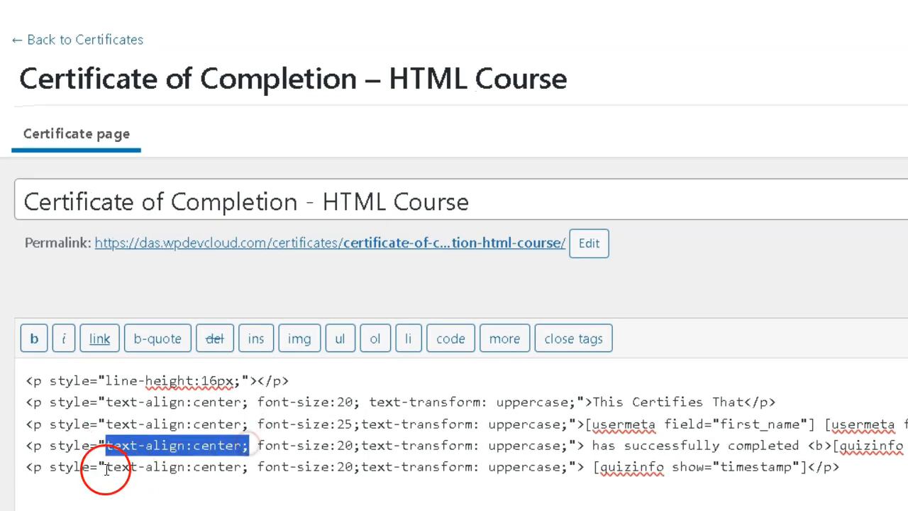
left_click_drag(105, 467, 223, 469)
left_click_drag(105, 402, 241, 403)
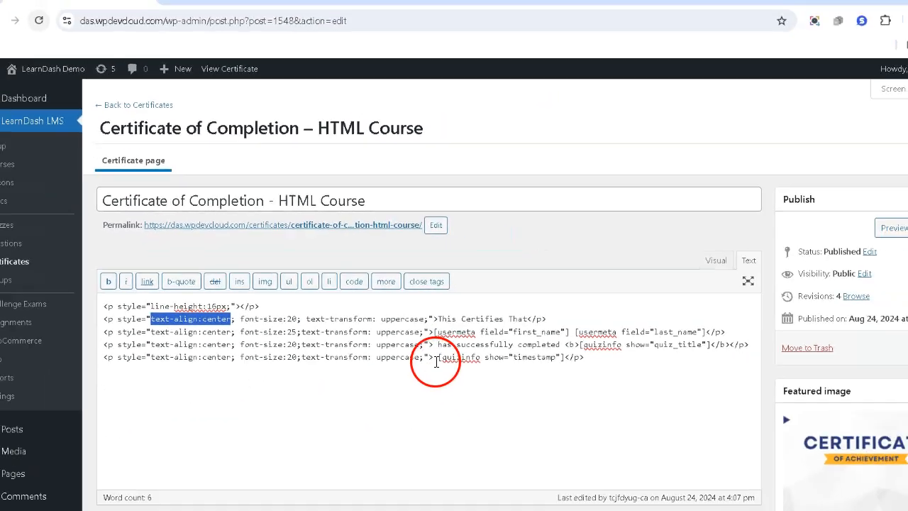
left_click(295, 400)
left_click_drag(416, 330, 616, 330)
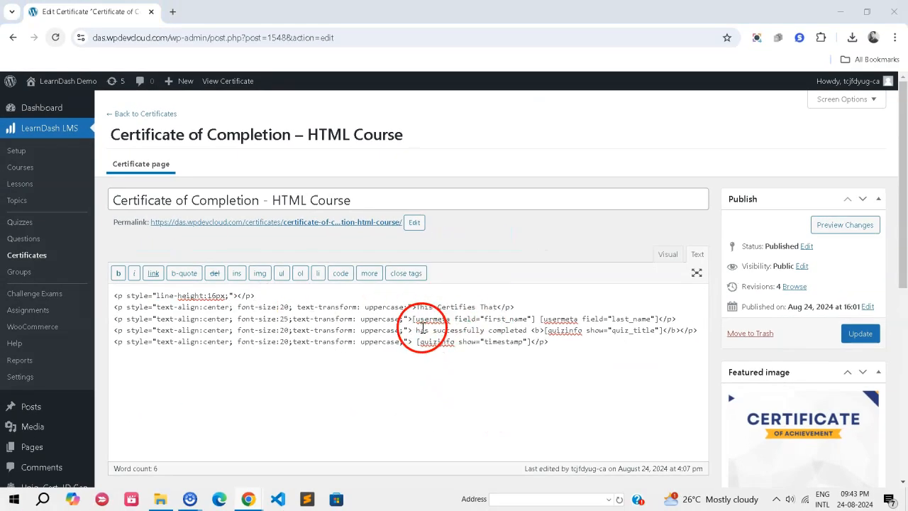
left_click_drag(687, 363, 748, 363)
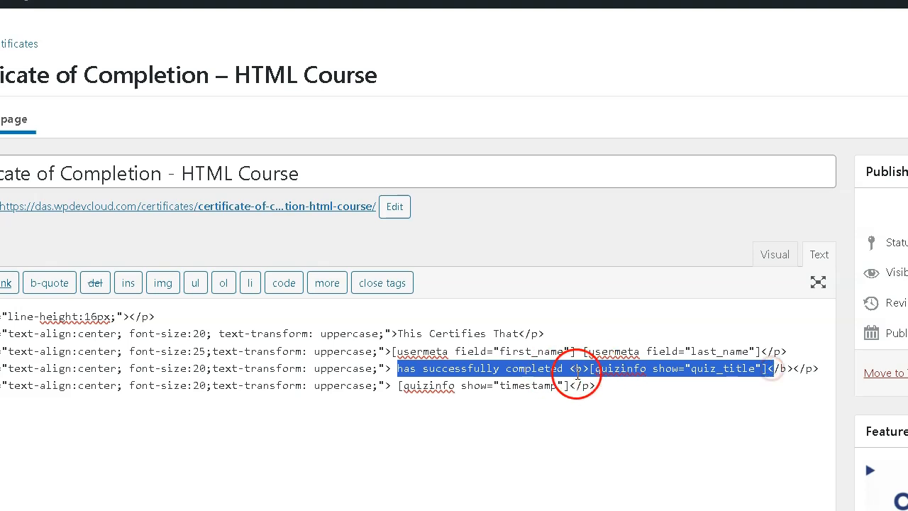
left_click_drag(391, 351, 767, 351)
left_click_drag(399, 387, 570, 385)
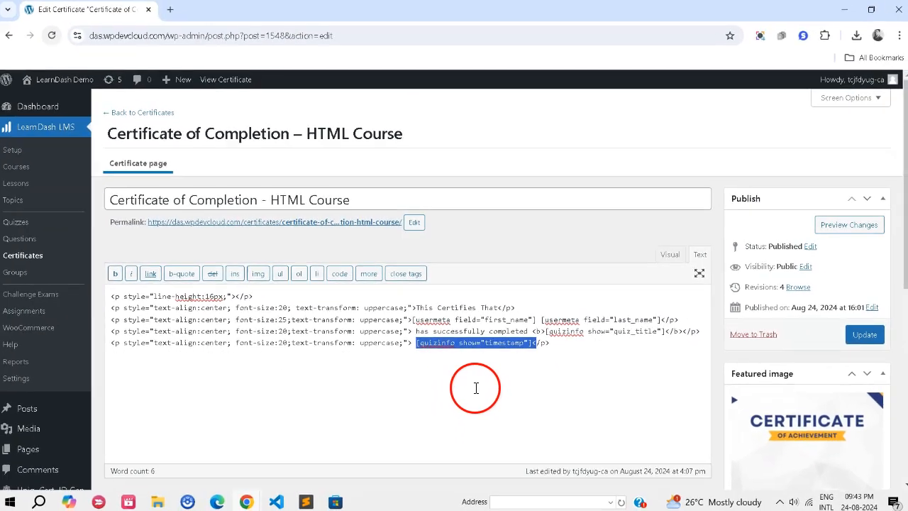
left_click(481, 429)
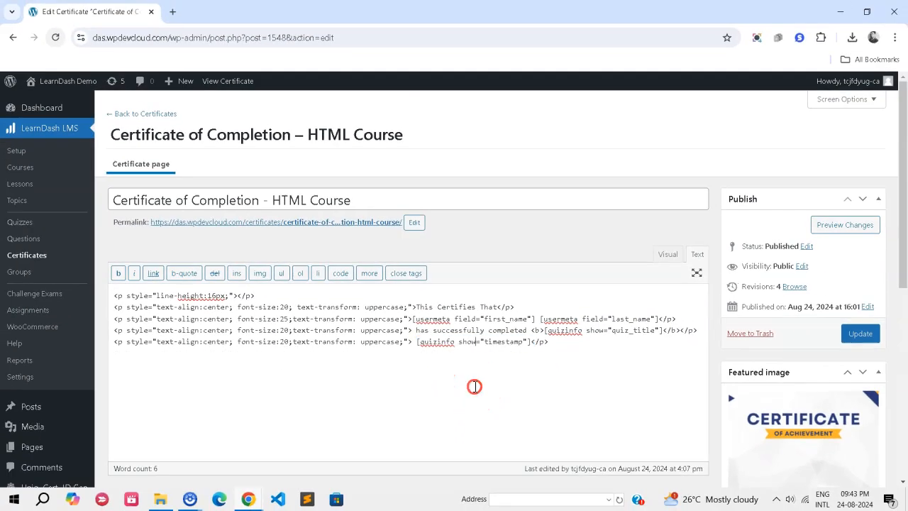
Examine the empty line-height:16px spacer paragraph and the text-align:center setting of each paragraph below it.
left_click_drag(166, 297, 252, 298)
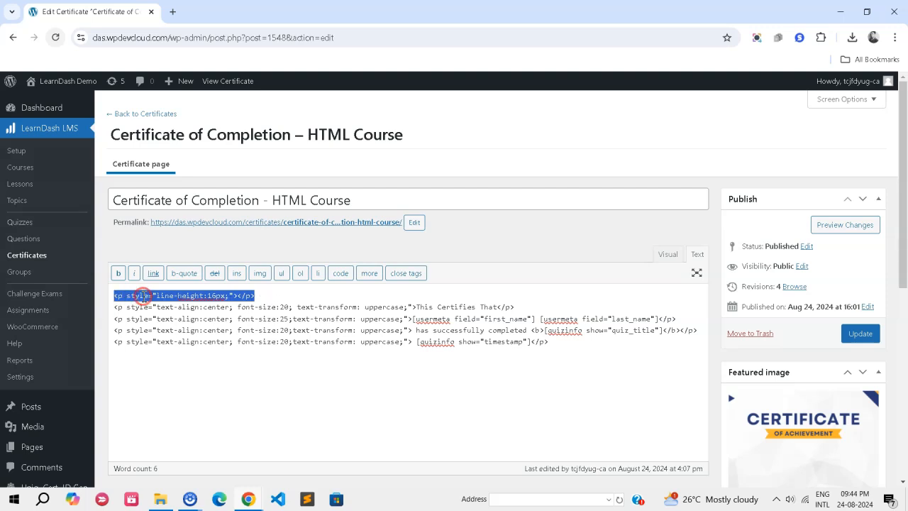
left_click(150, 295)
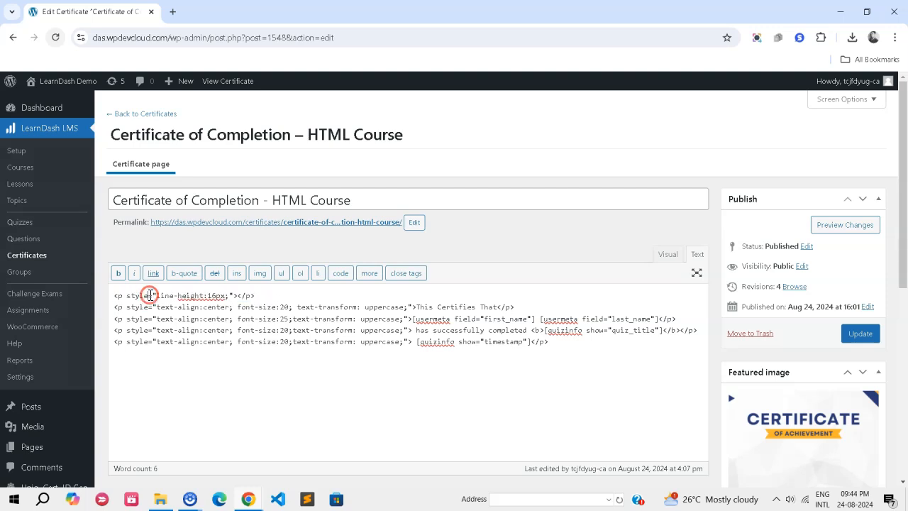
left_click_drag(263, 303, 124, 299)
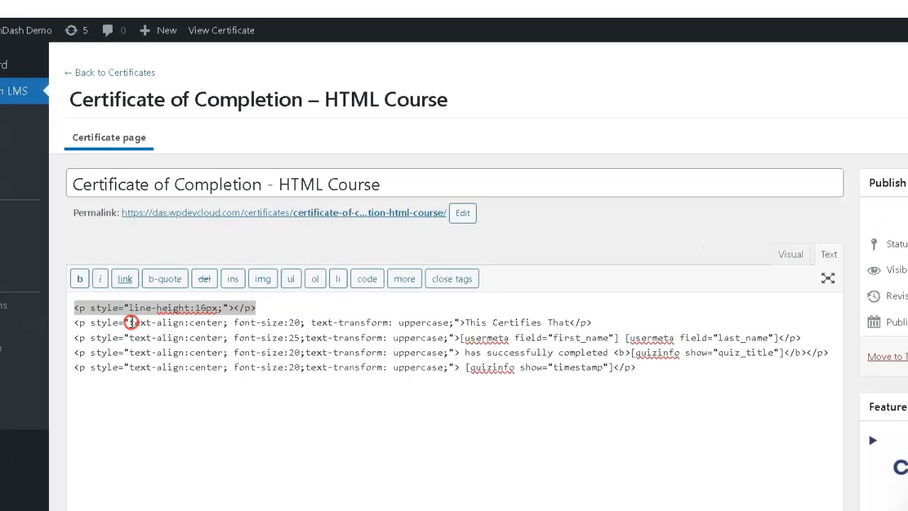
left_click_drag(157, 307, 200, 307)
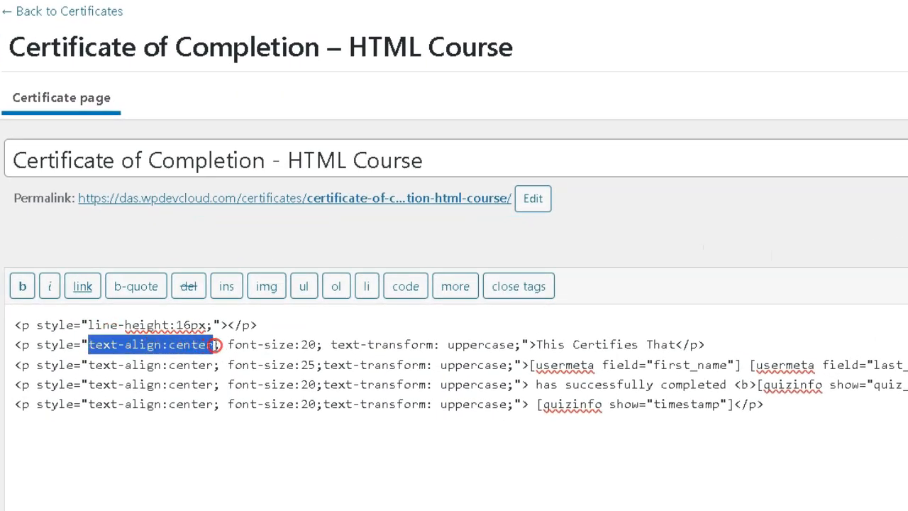
left_click_drag(88, 365, 210, 373)
left_click_drag(129, 353, 233, 357)
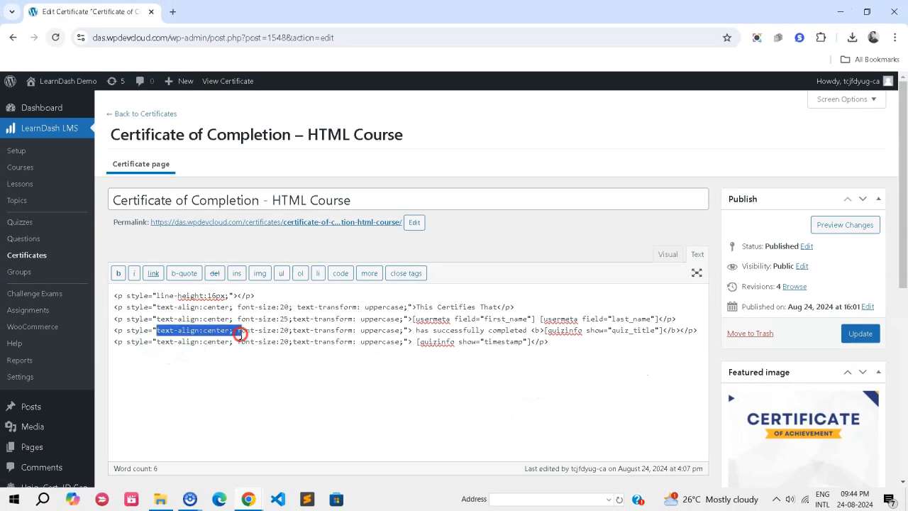
left_click_drag(155, 342, 202, 342)
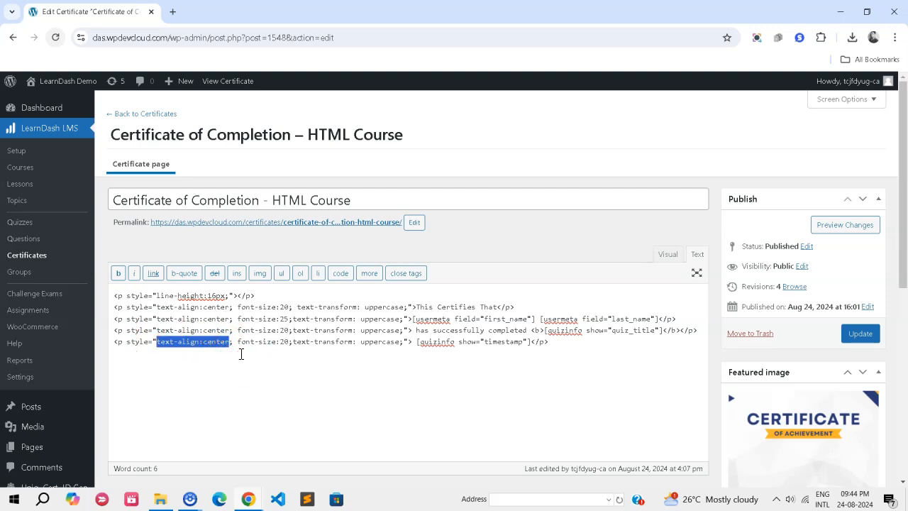
Add text-indent:200px; after text-transform: uppercase in the style of the certificate's timestamp paragraph.
left_click_drag(445, 319, 633, 320)
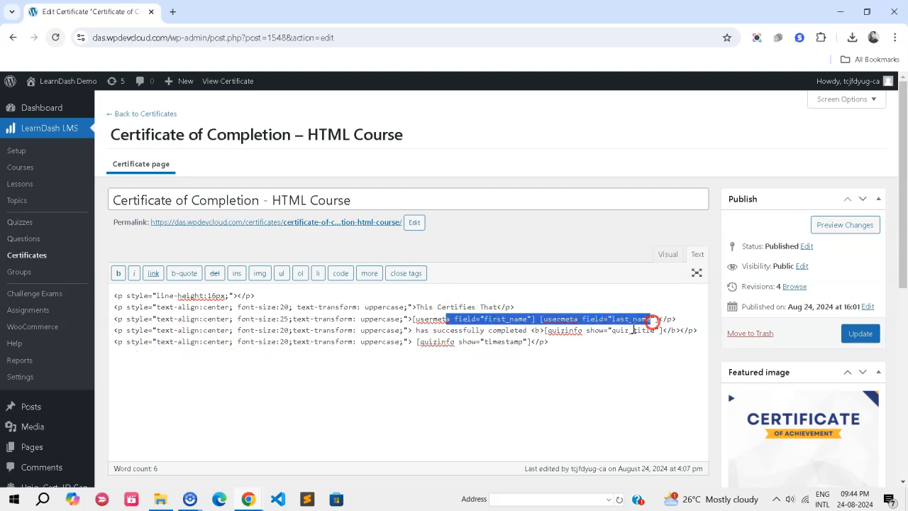
left_click(494, 343)
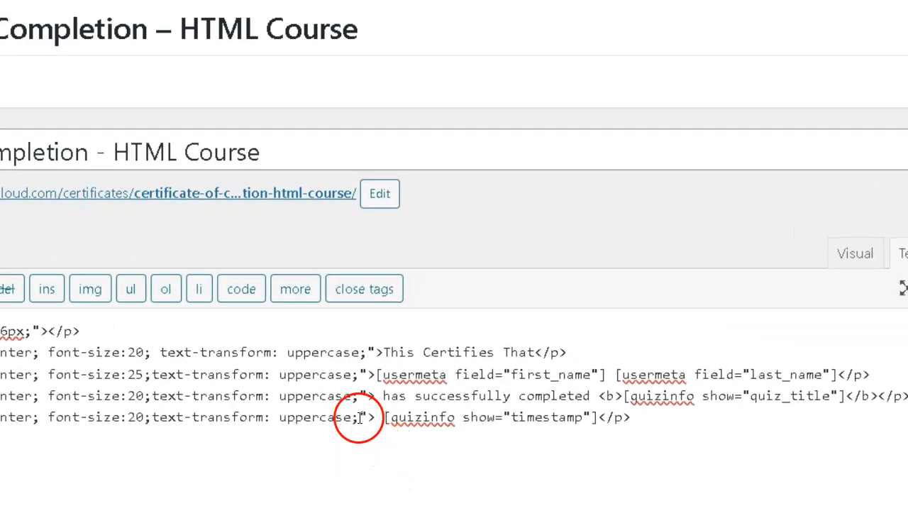
type("text-indent:200px;")
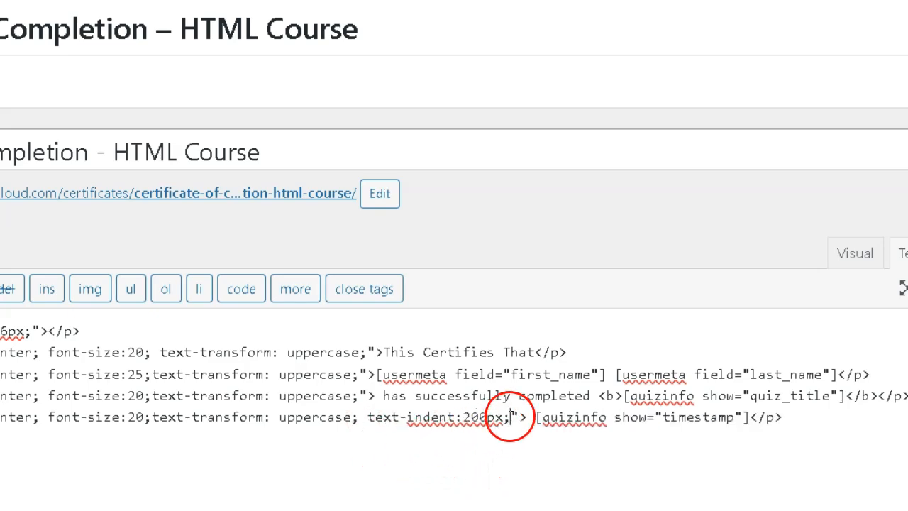
left_click_drag(508, 417, 366, 417)
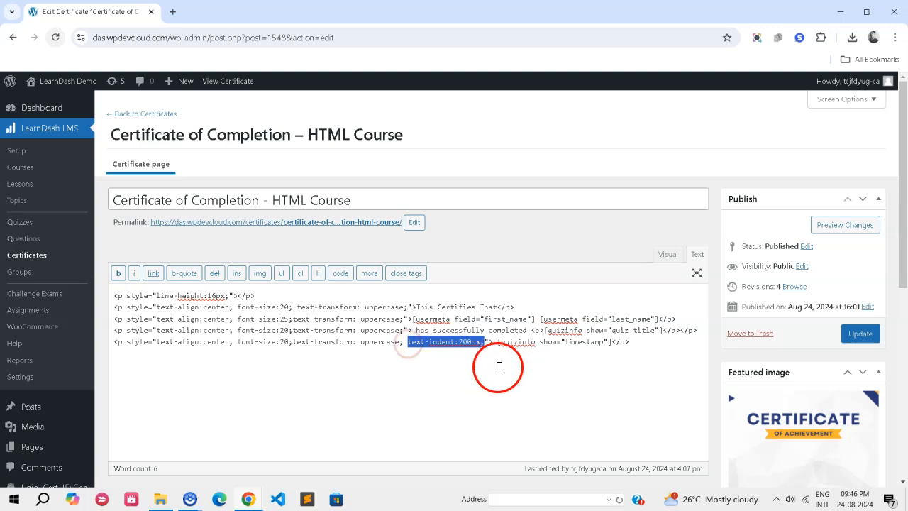
left_click(489, 382)
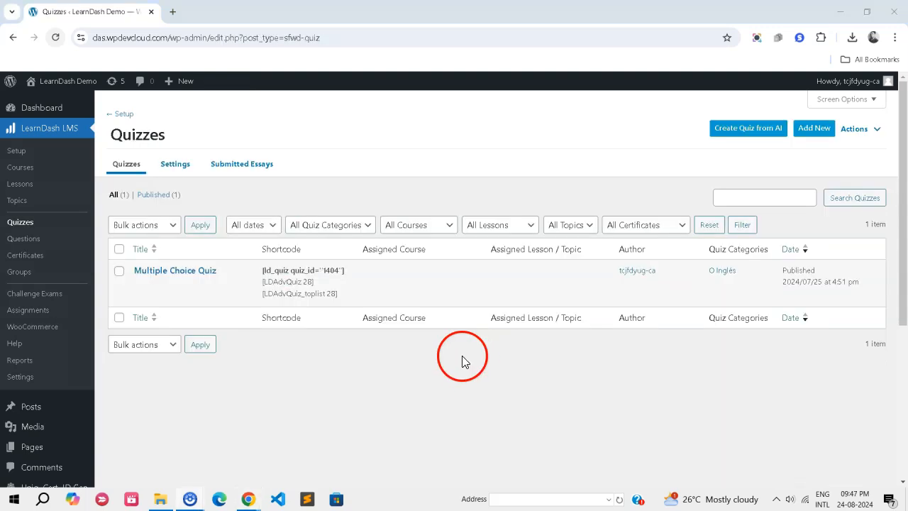
Open the settings of Multiple Choice Quiz from the LearnDash quizzes list.
left_click_drag(231, 276, 137, 271)
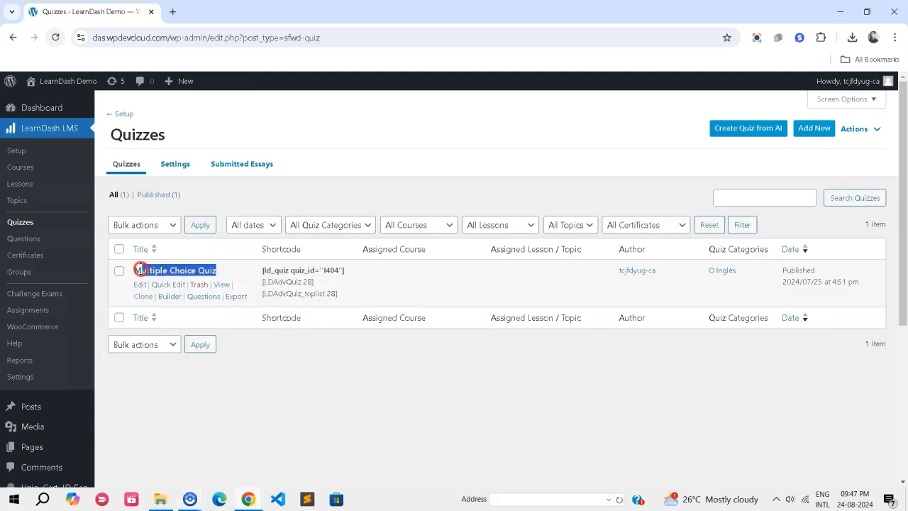
left_click(384, 373)
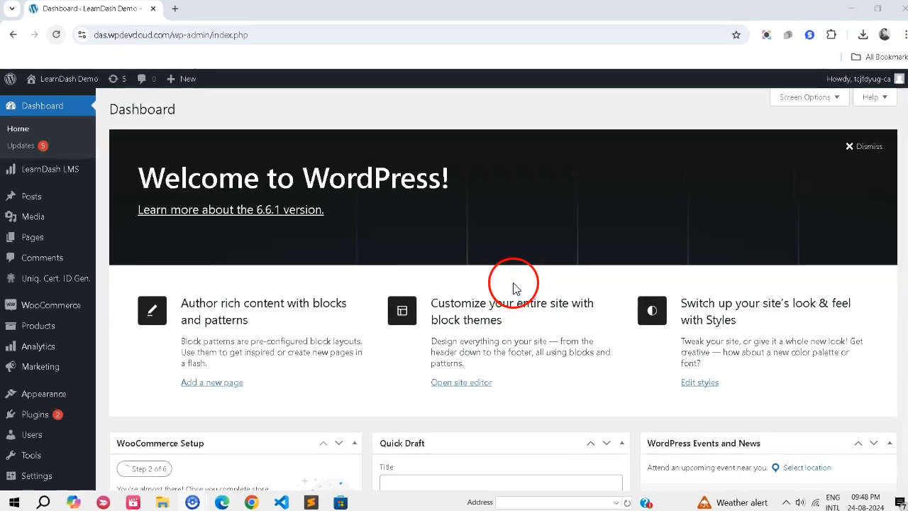
mouse_move(71, 173)
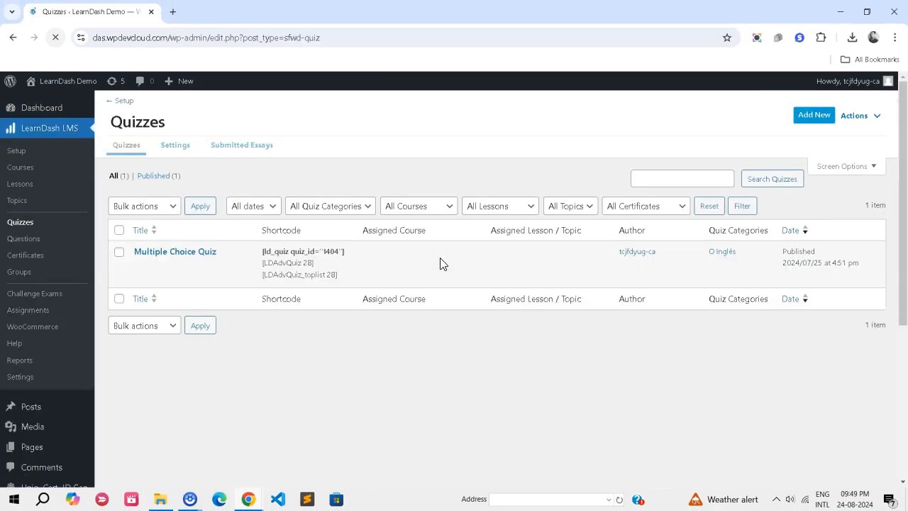
left_click(143, 287)
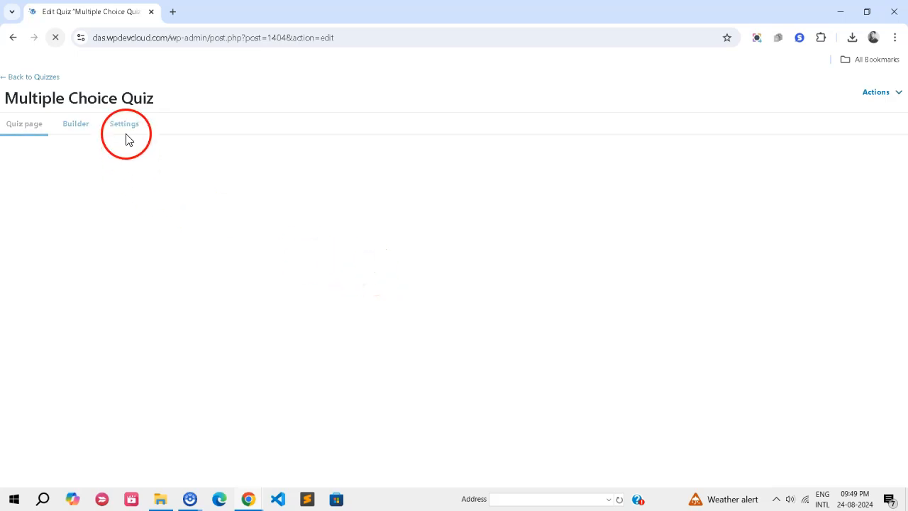
left_click(127, 126)
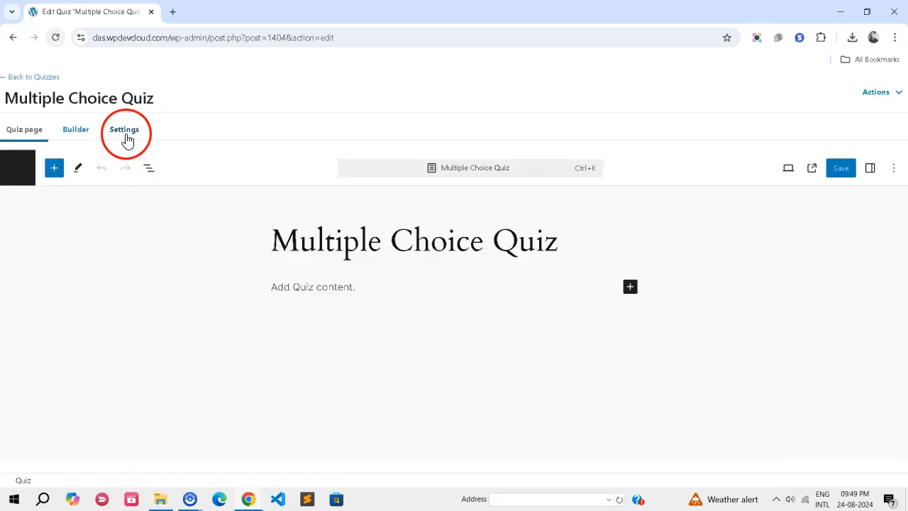
Assign "Certificate of Completion – HTML Course" as the quiz certificate and save the quiz.
scroll(294, 355, "down", 4)
left_click(289, 342)
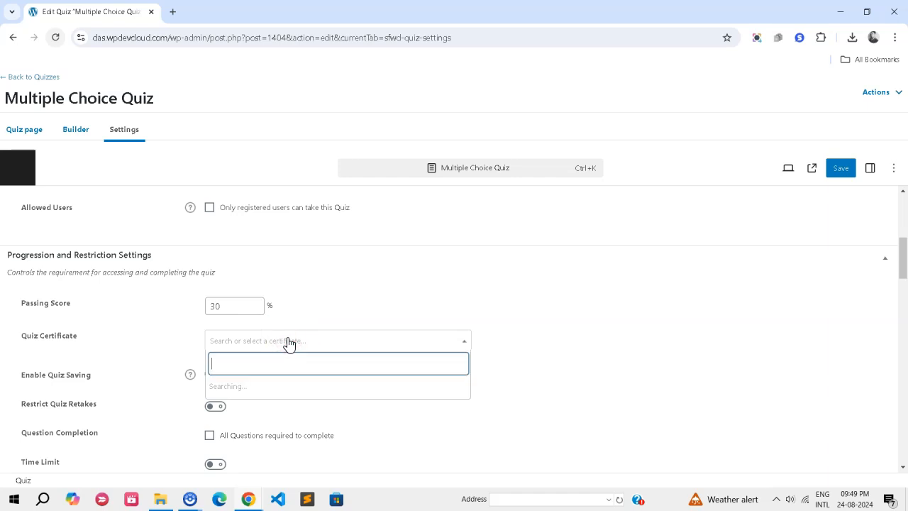
type("ht")
left_click(300, 432)
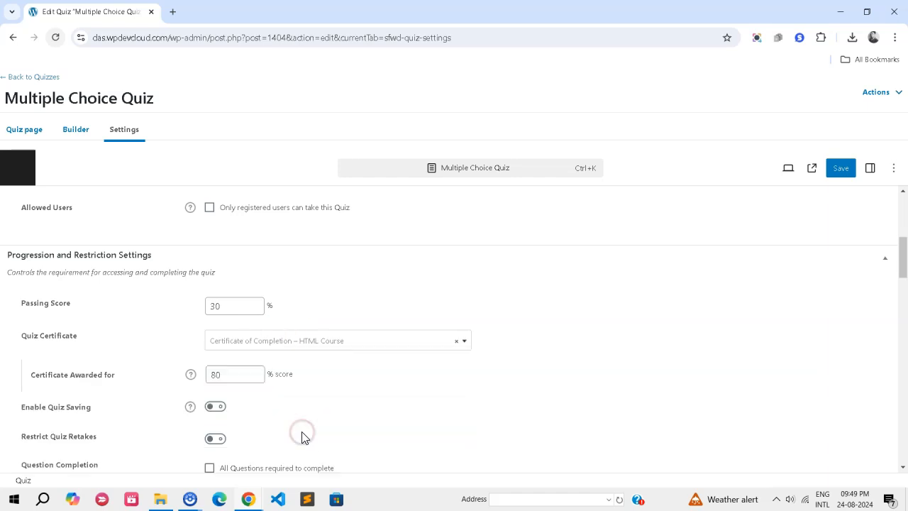
left_click(840, 170)
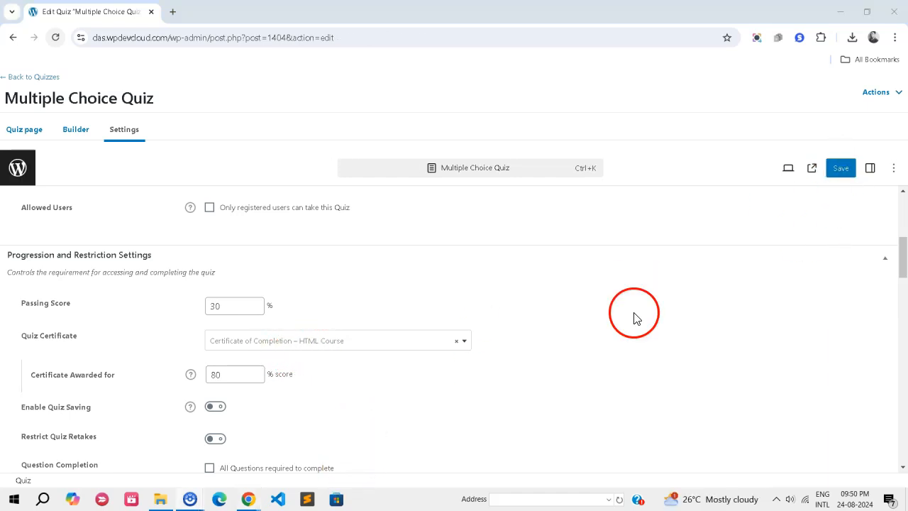
left_click(841, 175)
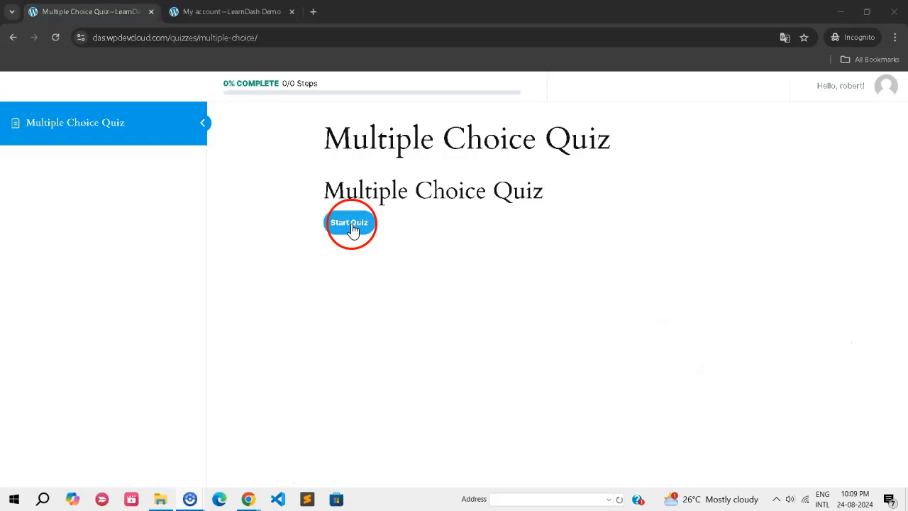
Start Multiple Choice Quiz as a learner and answer question 1 with "was", "am" and "will be".
left_click(349, 224)
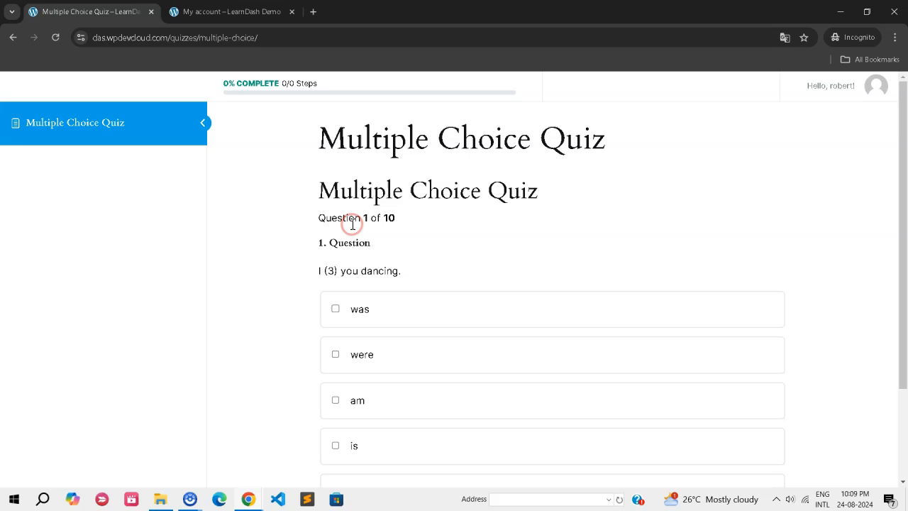
left_click(398, 315)
scroll(398, 315, "down", 2)
left_click(380, 283)
left_click(376, 371)
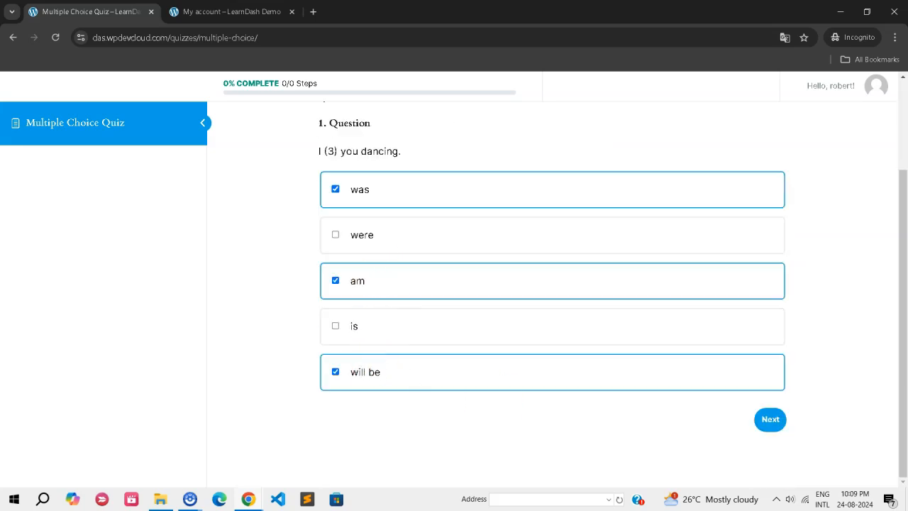
left_click(771, 420)
Answer quiz questions 2 and 3, selecting three options for each.
left_click(382, 232)
left_click(386, 314)
left_click(389, 401)
left_click(770, 458)
left_click(369, 225)
left_click(372, 323)
left_click(581, 404)
left_click(773, 475)
Answer quiz questions 4 to 7, selecting a single option for questions 4, 6 and 7.
left_click(497, 277)
left_click(769, 424)
left_click(411, 285)
left_click(394, 374)
left_click(390, 375)
left_click(770, 424)
left_click(388, 233)
left_click(764, 420)
left_click(386, 239)
left_click(768, 419)
Answer question 8 with three options and question 9 with "will".
left_click(401, 242)
left_click(393, 340)
left_click(391, 402)
left_click(761, 462)
left_click(432, 234)
left_click(752, 419)
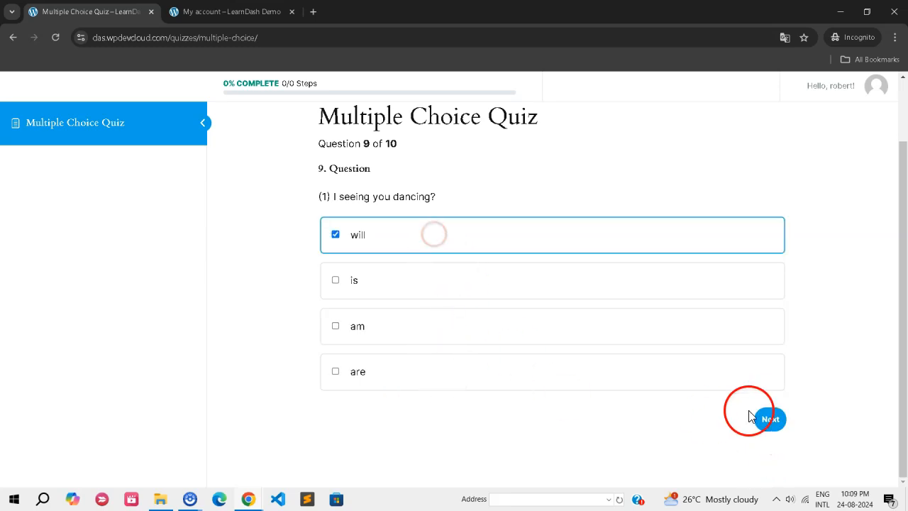
Select three options for question 10 and finish the quiz.
left_click(424, 239)
left_click(429, 327)
left_click(435, 424)
left_click(753, 463)
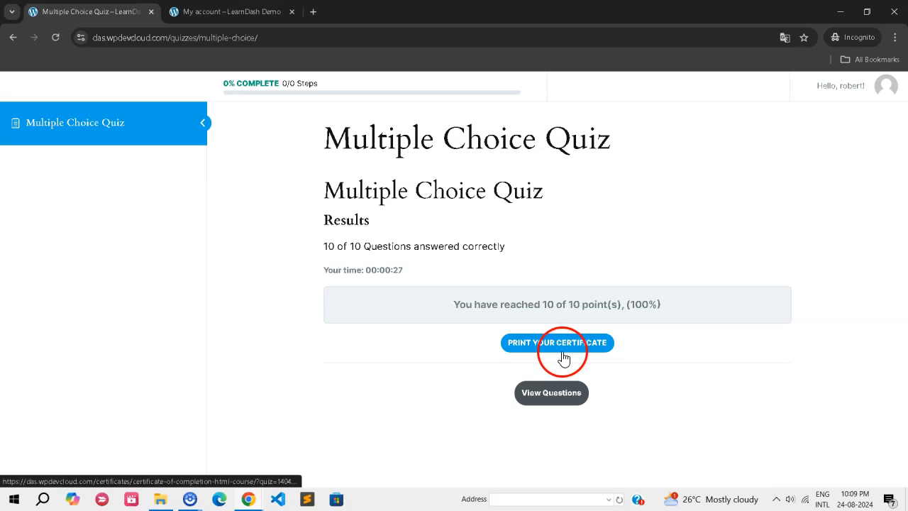
Open the earned certificate from the quiz results and check its wording, learner name, quiz title and completion timestamp.
left_click(558, 342)
left_click_drag(452, 285, 614, 287)
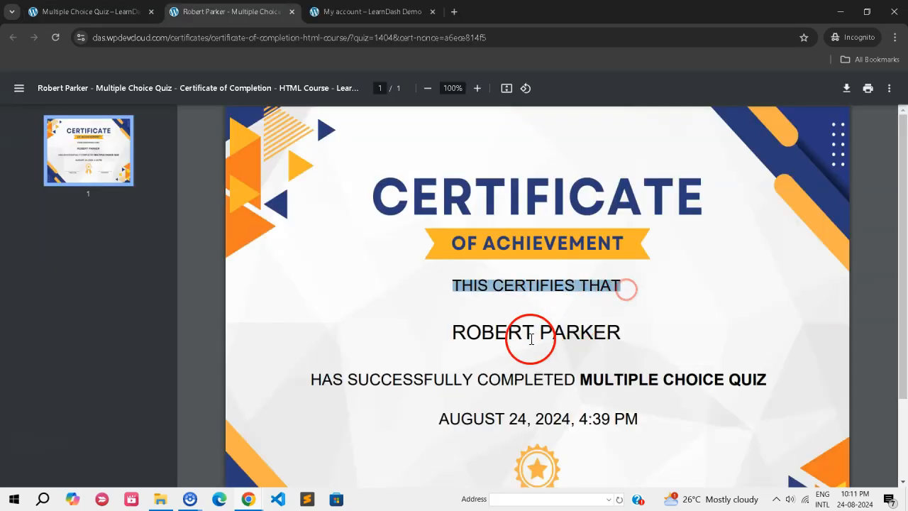
left_click_drag(449, 336, 603, 336)
left_click_drag(581, 382, 780, 378)
left_click_drag(439, 418, 648, 421)
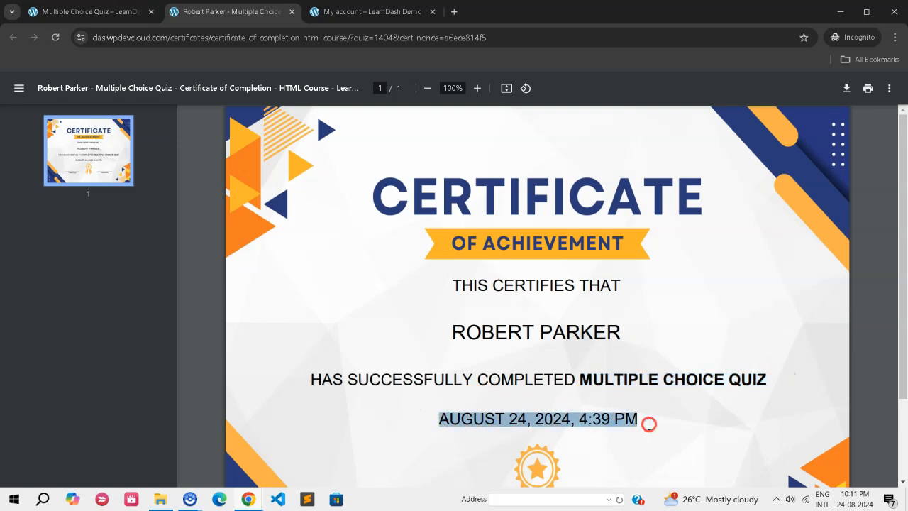
scroll(648, 416, "down", 2)
scroll(648, 411, "up", 2)
left_click(632, 364)
left_click(608, 374)
Review the LearnDash LMS - Certificate Builder entry and its description in the installed plugins list.
left_click_drag(267, 168, 134, 168)
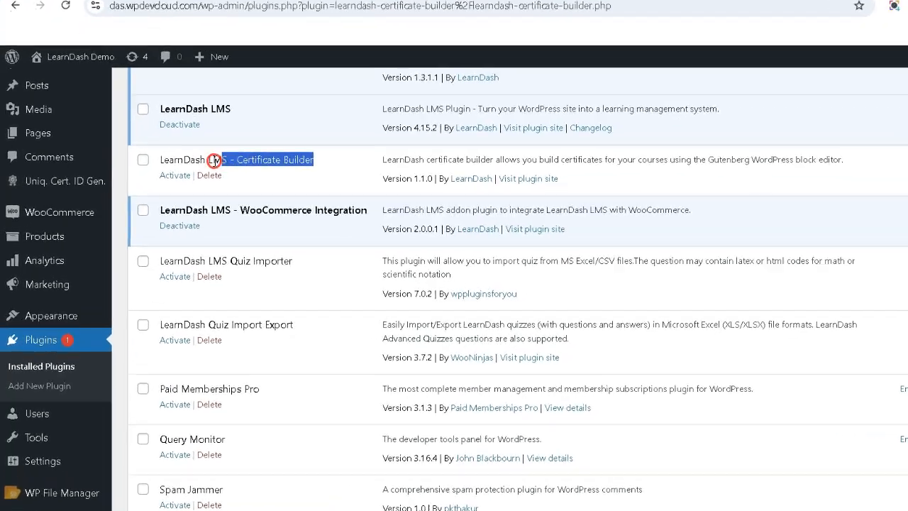
left_click(396, 161)
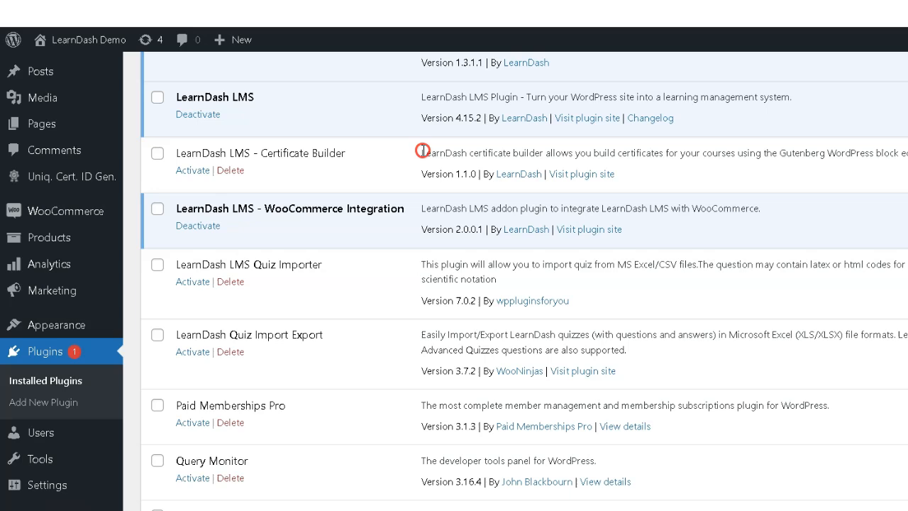
left_click_drag(488, 147, 907, 165)
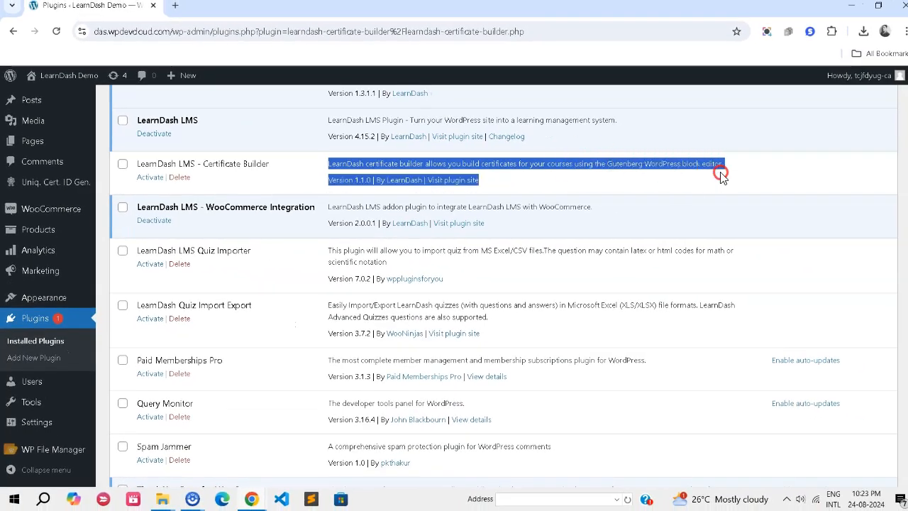
left_click(652, 186)
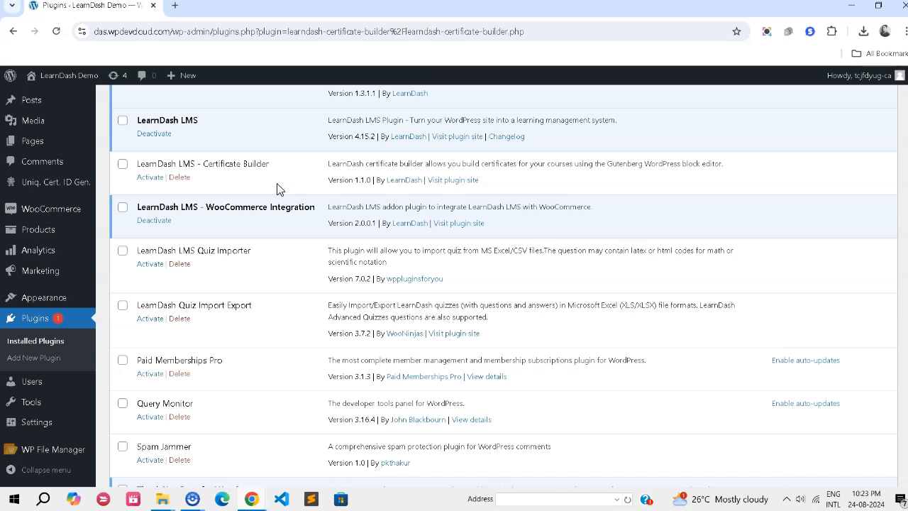
left_click_drag(271, 164, 133, 164)
left_click(237, 175)
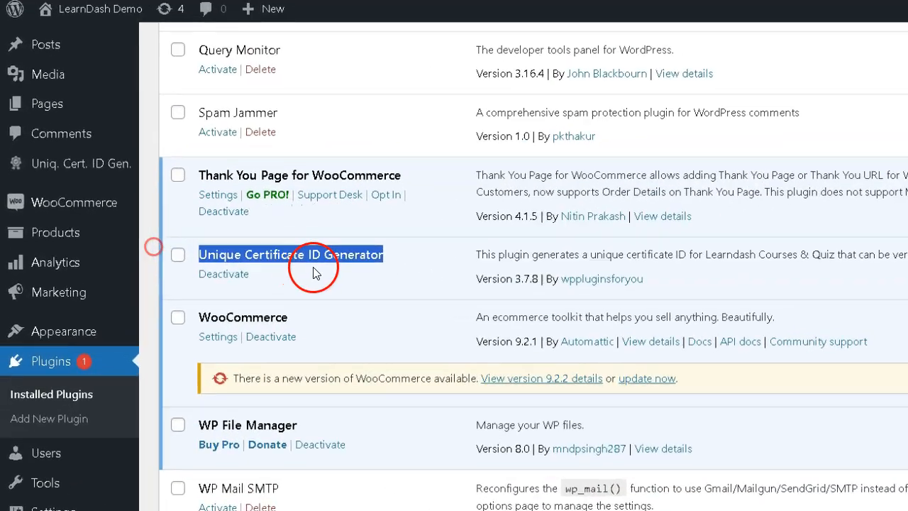
left_click(207, 252)
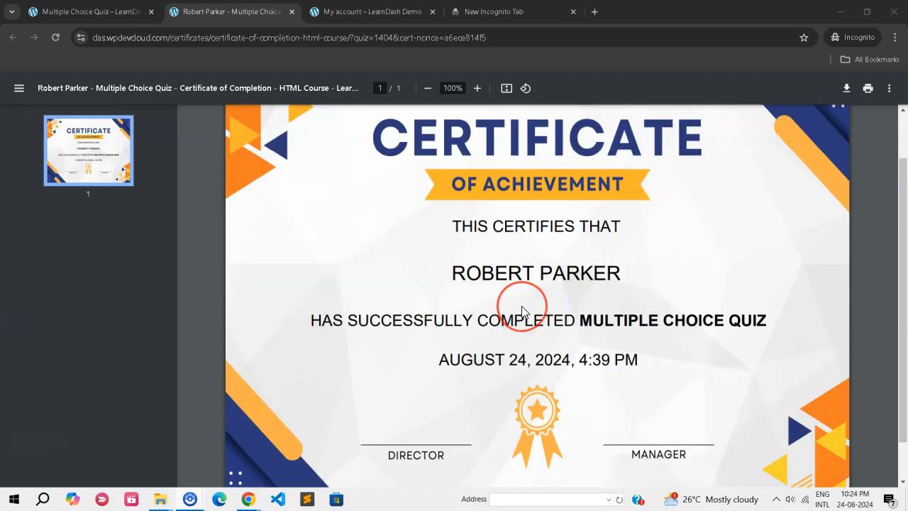
scroll(520, 305, "down", 2)
scroll(521, 301, "up", 1)
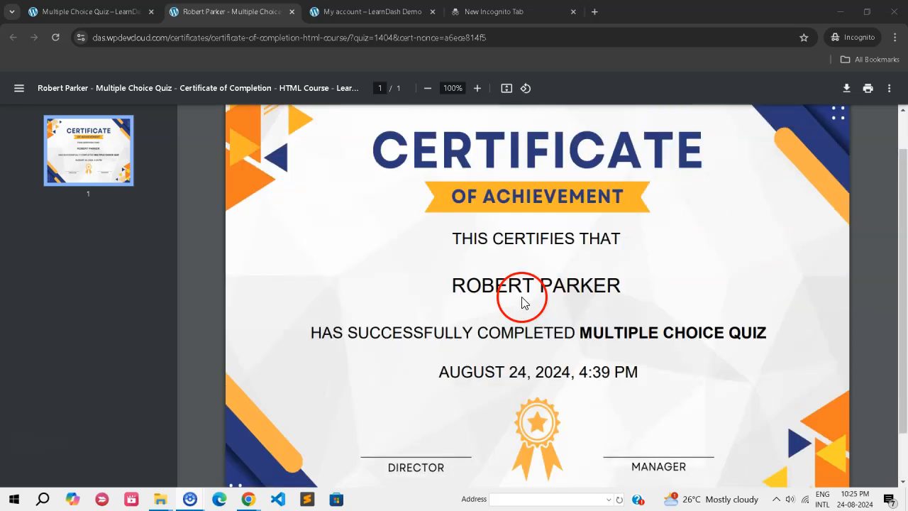